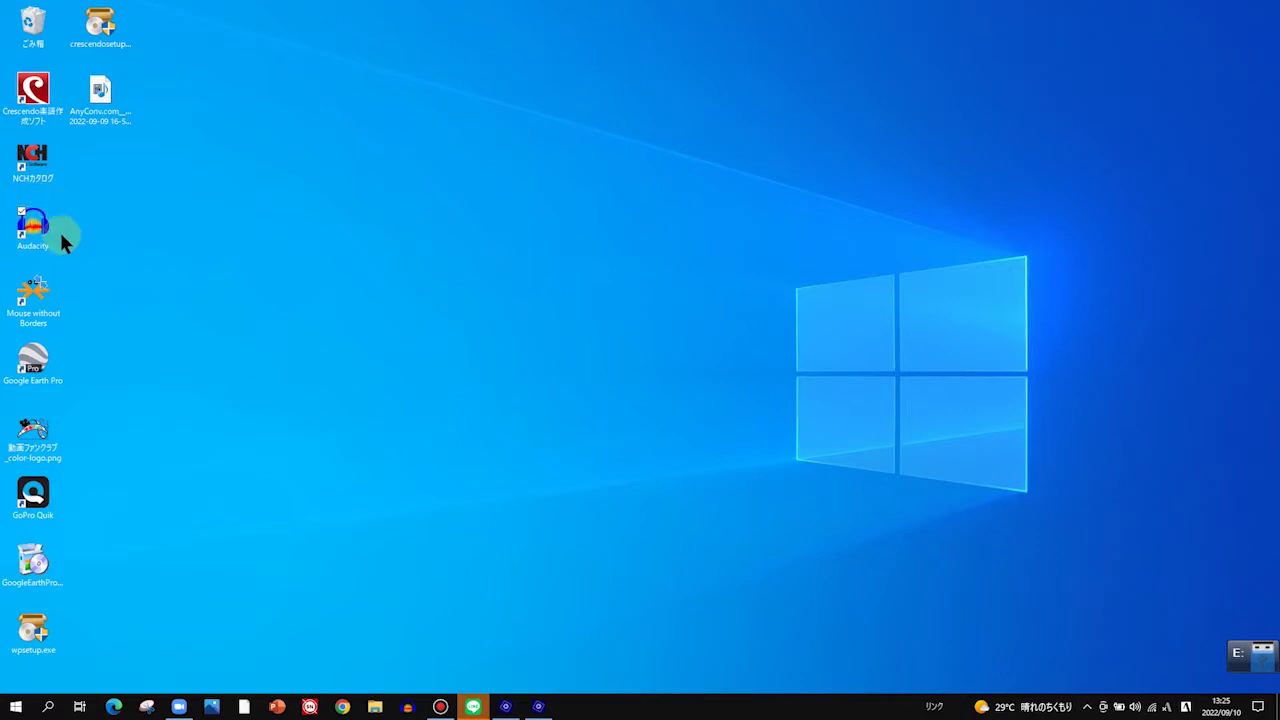
Open Audacity, record about 24 seconds of speech from the microphone, and play the recording back
{"action": "right_click", "coordinate": [30, 220]}
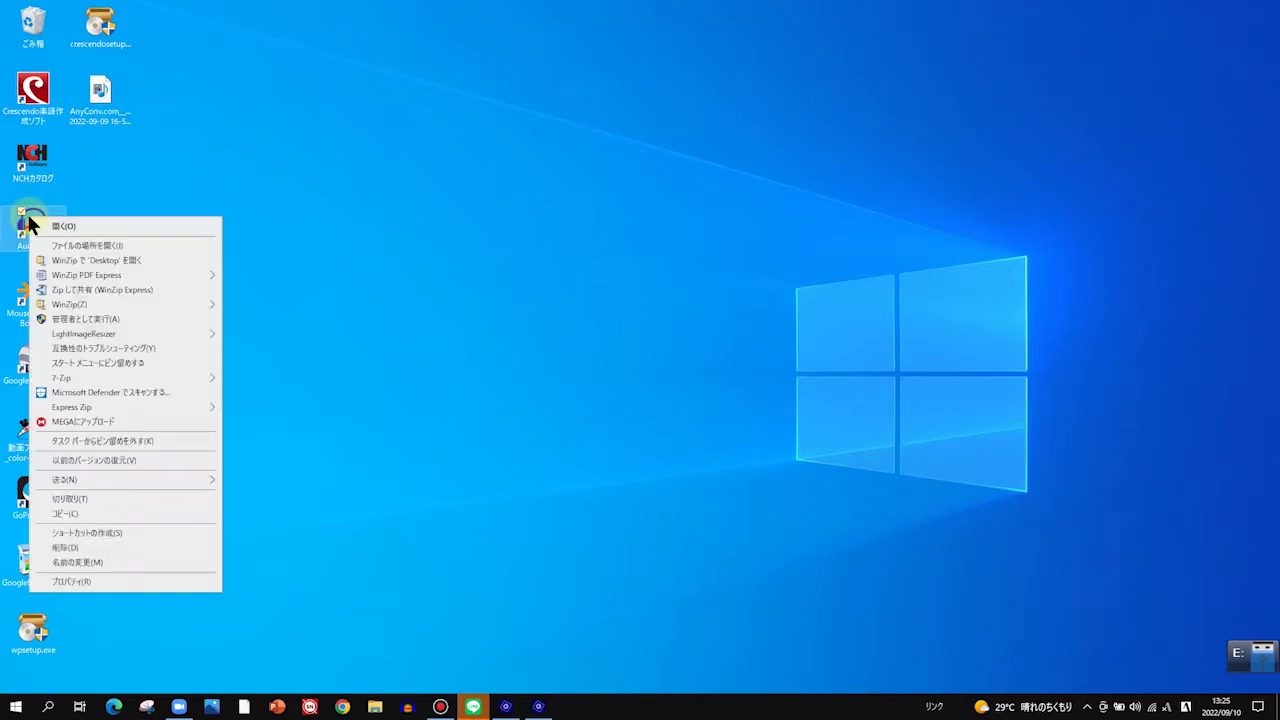
{"action": "left_click", "coordinate": [53, 229]}
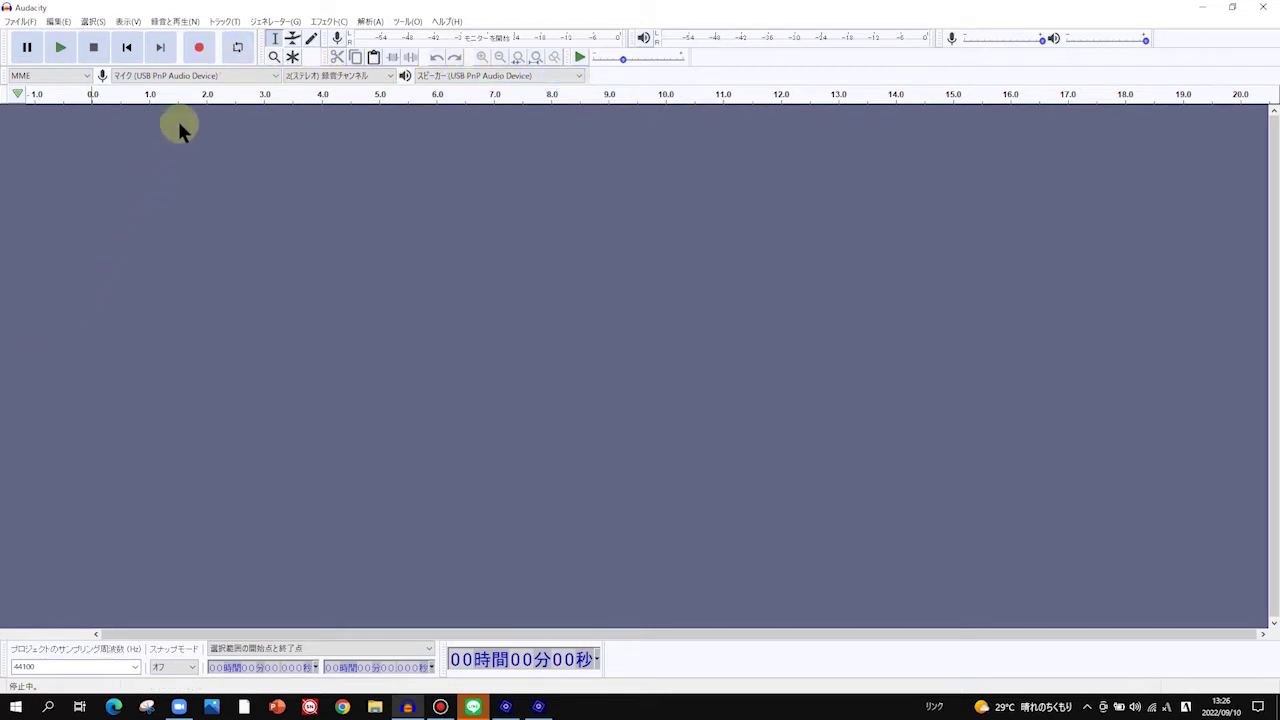
{"action": "left_click", "coordinate": [200, 47]}
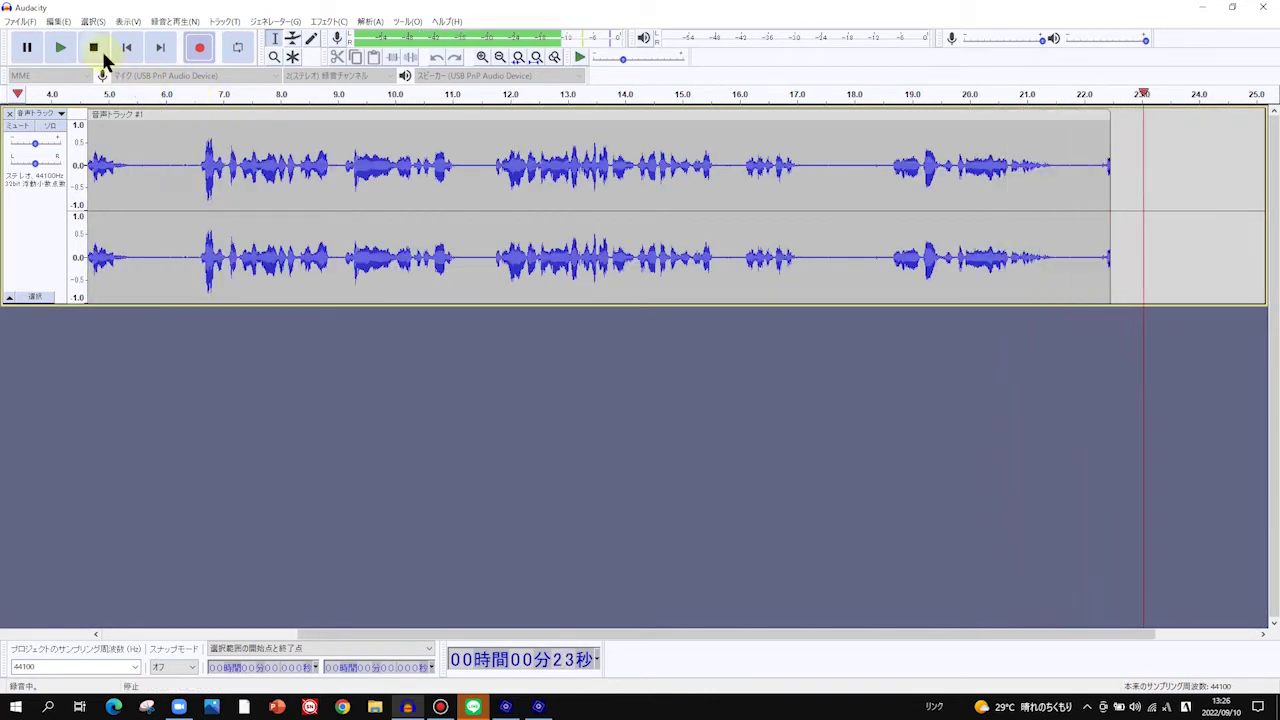
{"action": "left_click", "coordinate": [96, 49]}
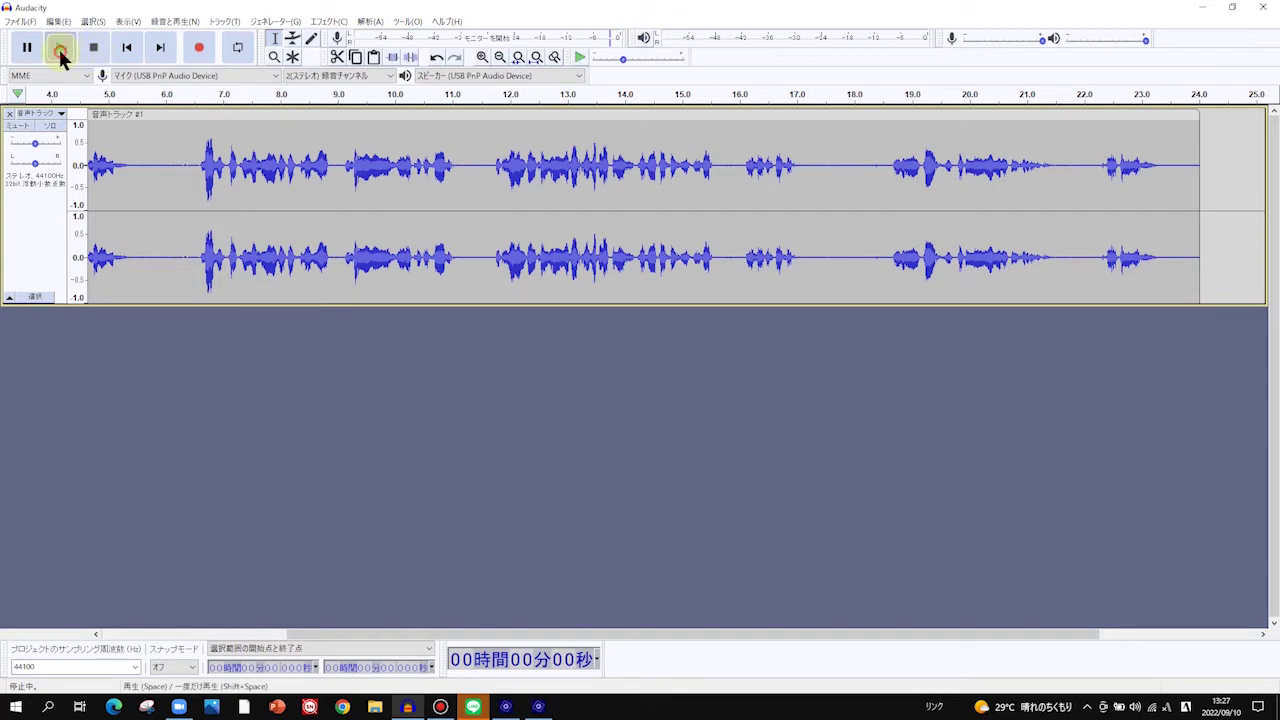
{"action": "left_click", "coordinate": [59, 50]}
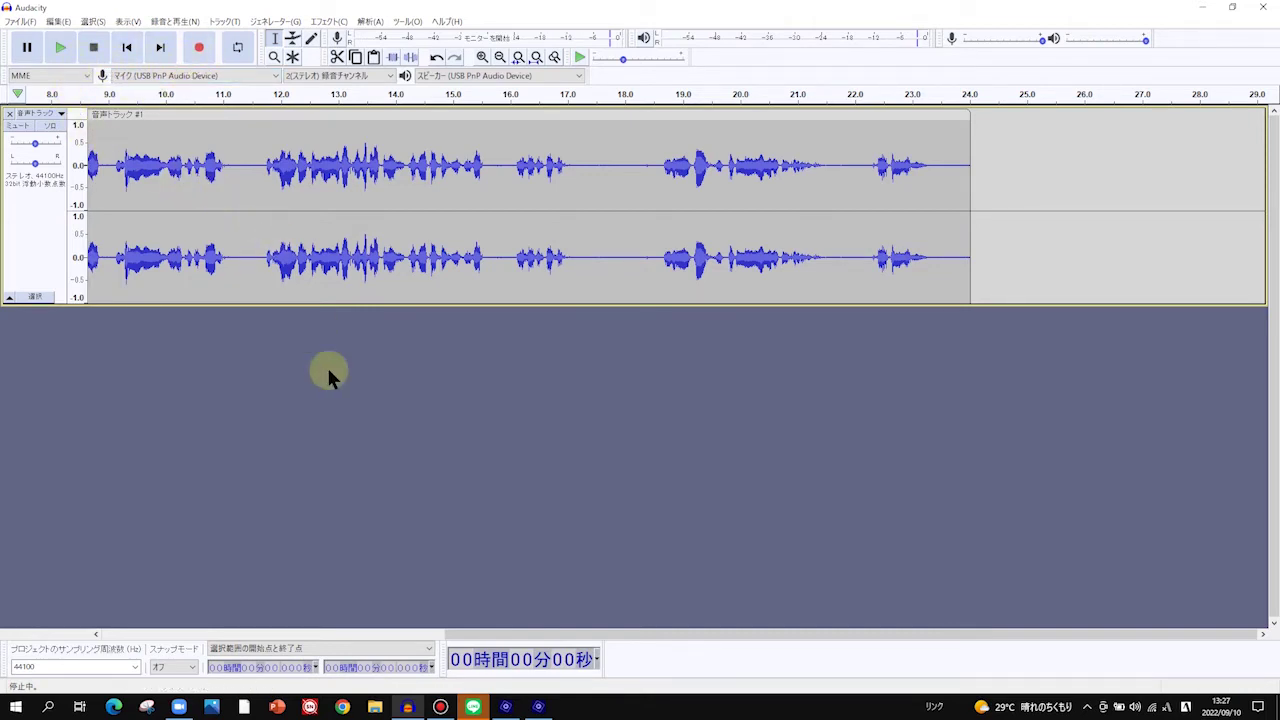
Cut the opening of the recording, from 0 to about 6.5 seconds
{"action": "left_click_drag", "start_coordinate": [476, 634], "coordinate": [48, 590]}
{"action": "left_click_drag", "start_coordinate": [468, 640], "coordinate": [171, 286]}
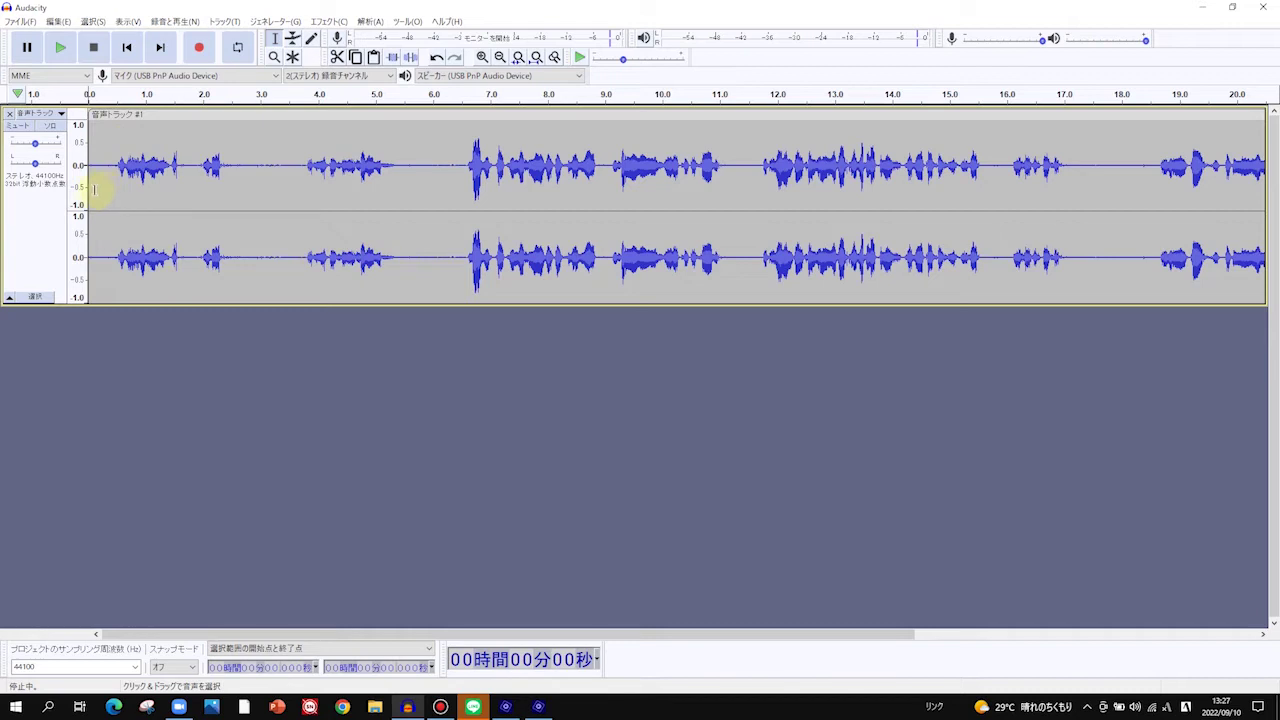
{"action": "left_click_drag", "start_coordinate": [88, 188], "coordinate": [463, 222]}
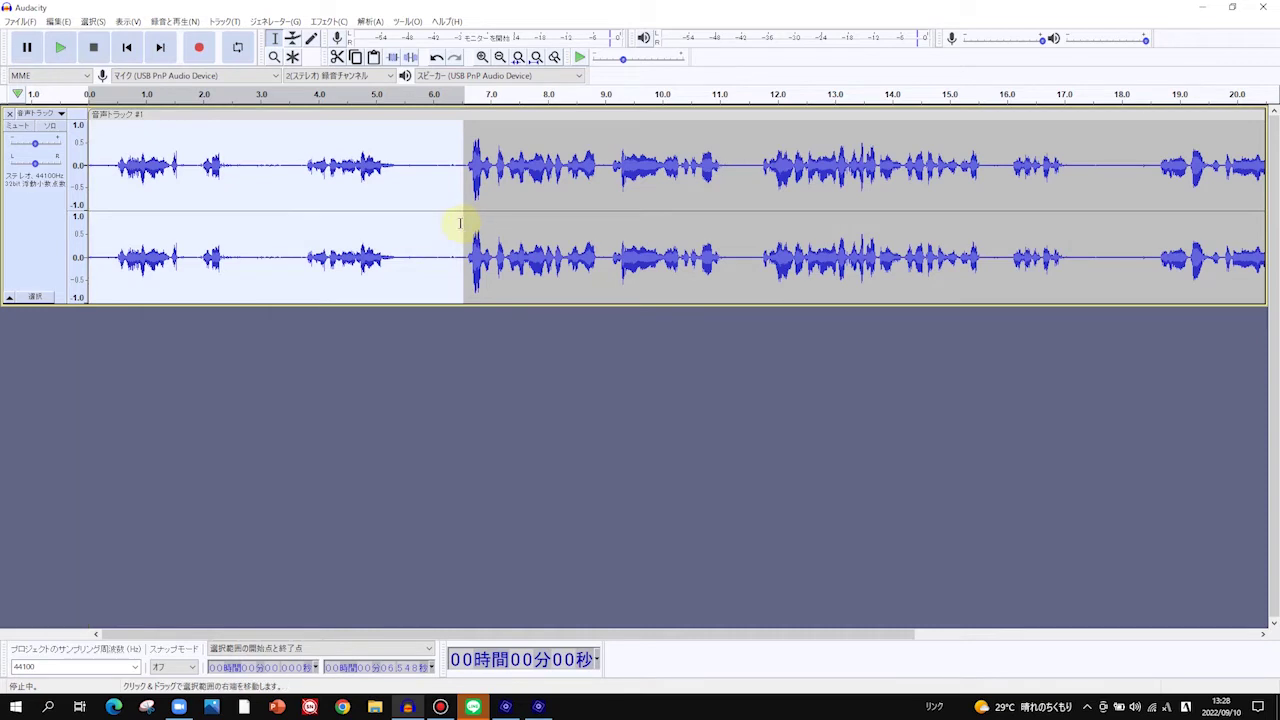
{"action": "left_click", "coordinate": [336, 60]}
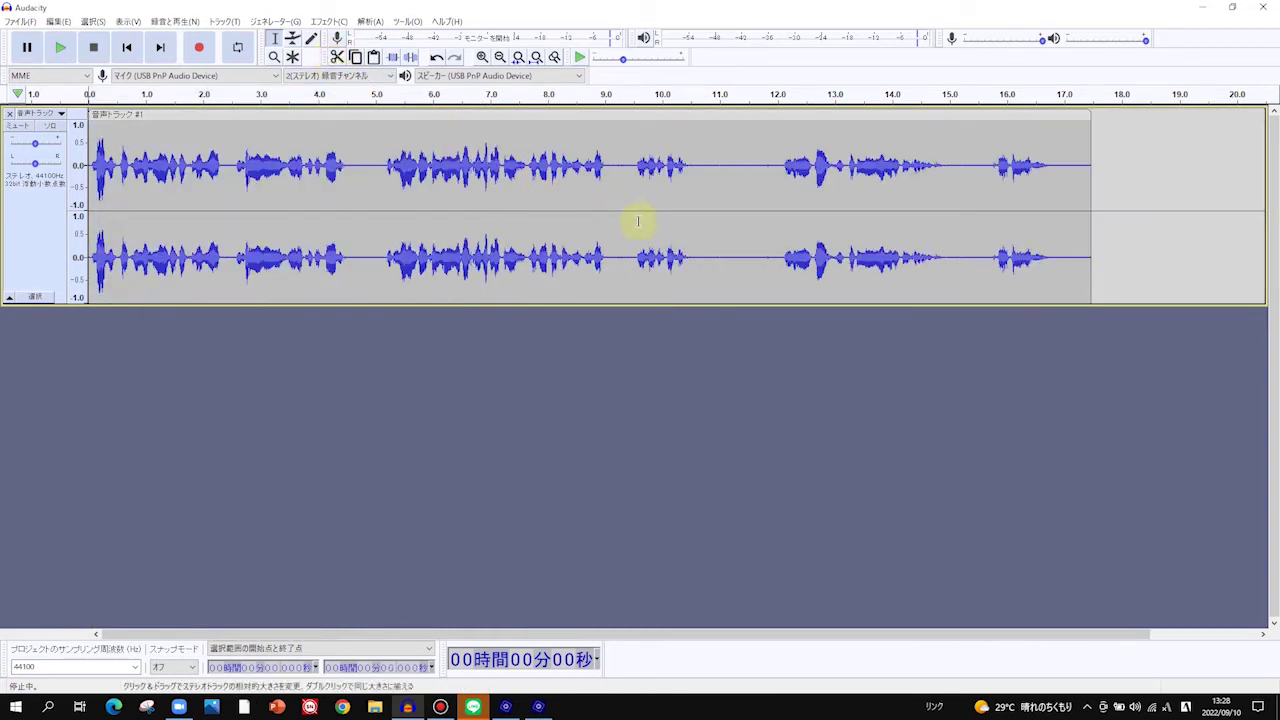
Cut the end of the recording, from about 10.6 seconds to past the clip's end
{"action": "left_click", "coordinate": [695, 217]}
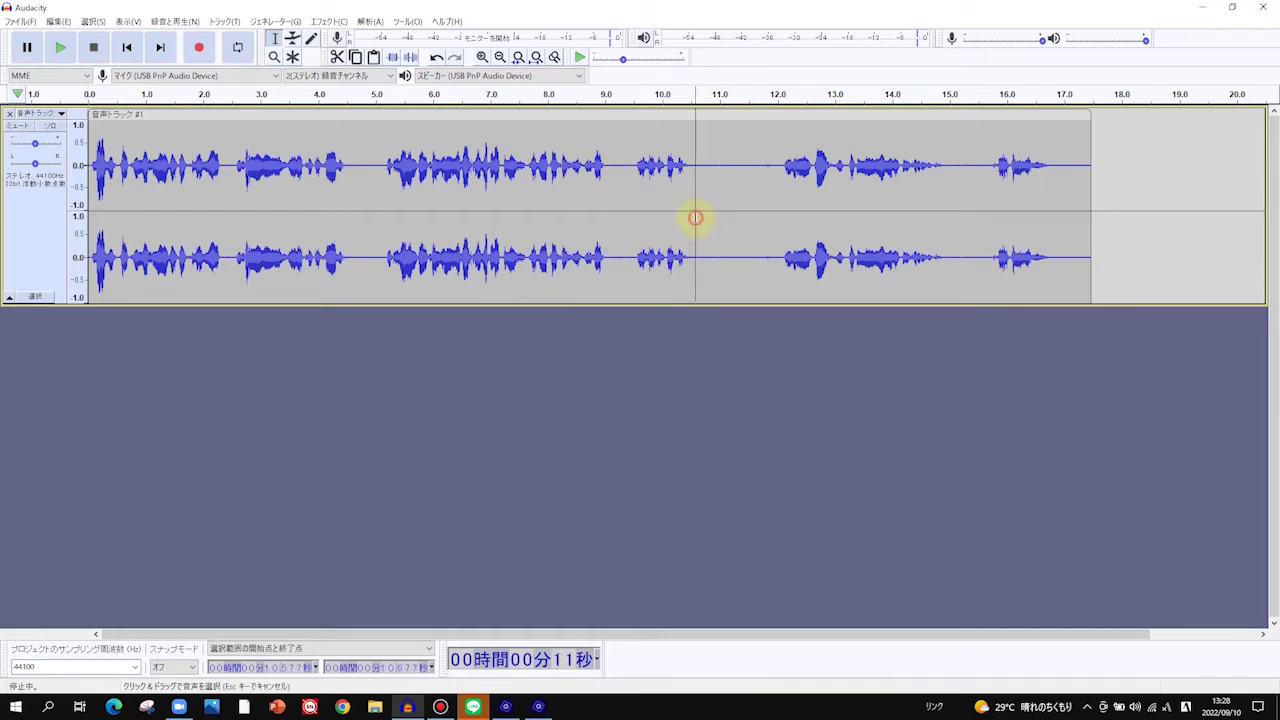
{"action": "left_click_drag", "start_coordinate": [727, 221], "coordinate": [1100, 294]}
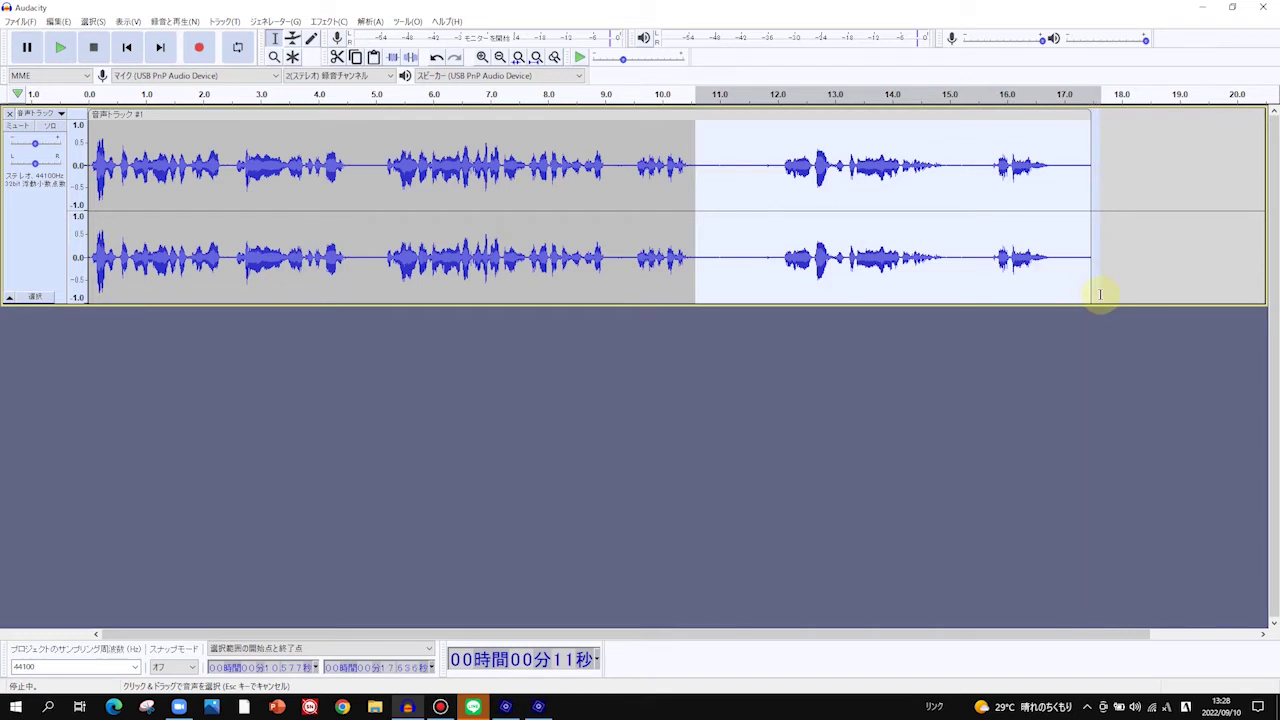
{"action": "left_click", "coordinate": [338, 58]}
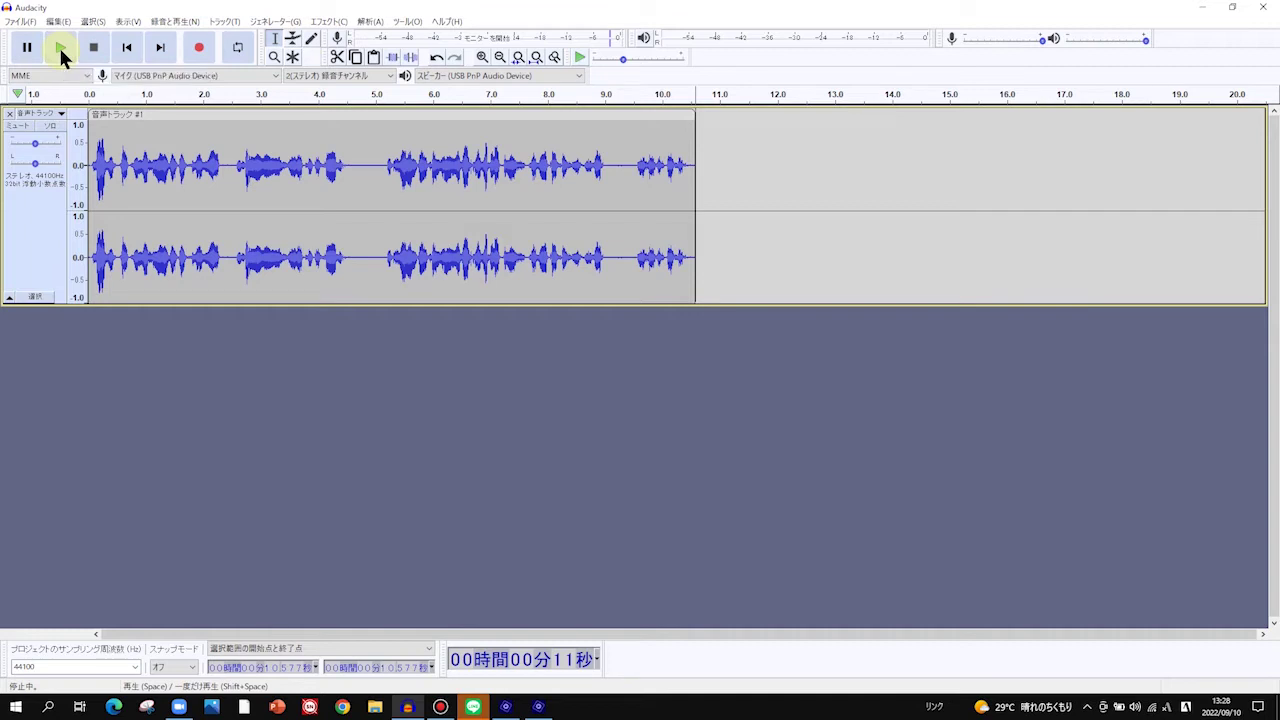
Select the whole remaining clip and play it back
{"action": "left_click", "coordinate": [88, 188]}
{"action": "left_click_drag", "start_coordinate": [88, 188], "coordinate": [694, 277]}
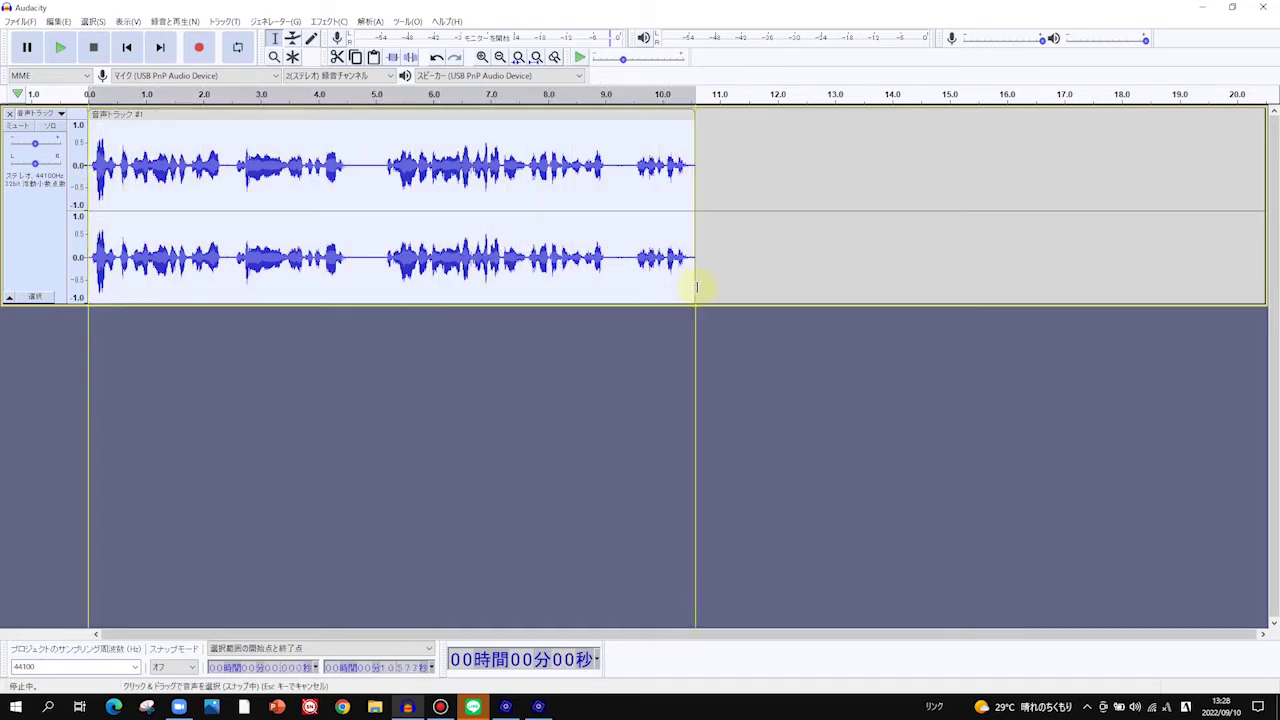
{"action": "left_click", "coordinate": [60, 48]}
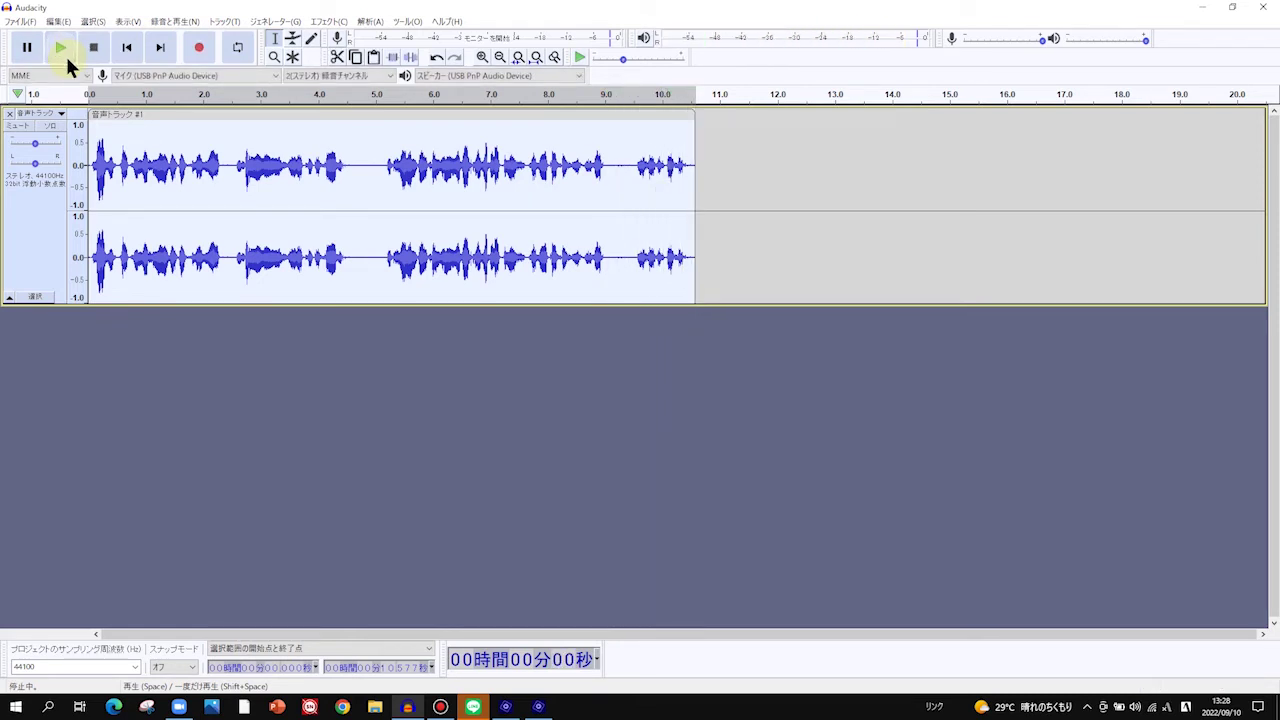
Apply Truncate Silence to the selected clip with a -20 dB threshold, 0.5 s duration and truncation to 0.5 s
{"action": "left_click", "coordinate": [326, 21]}
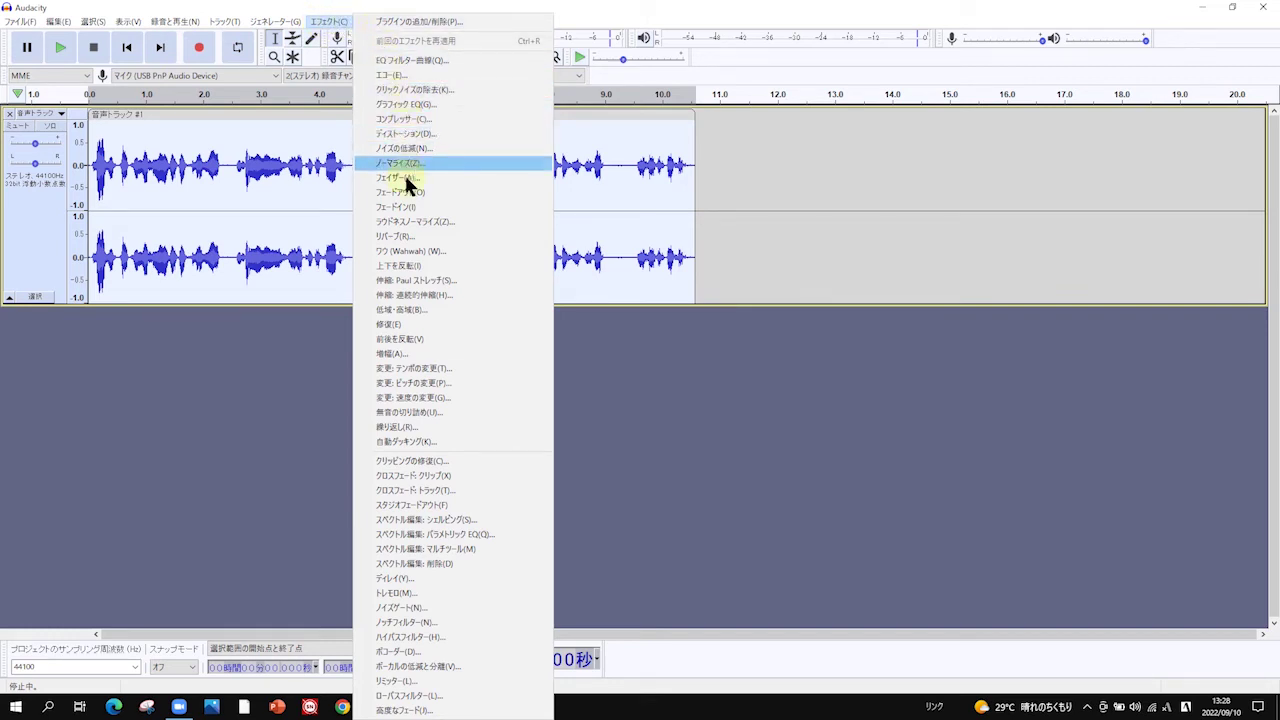
{"action": "left_click", "coordinate": [403, 413]}
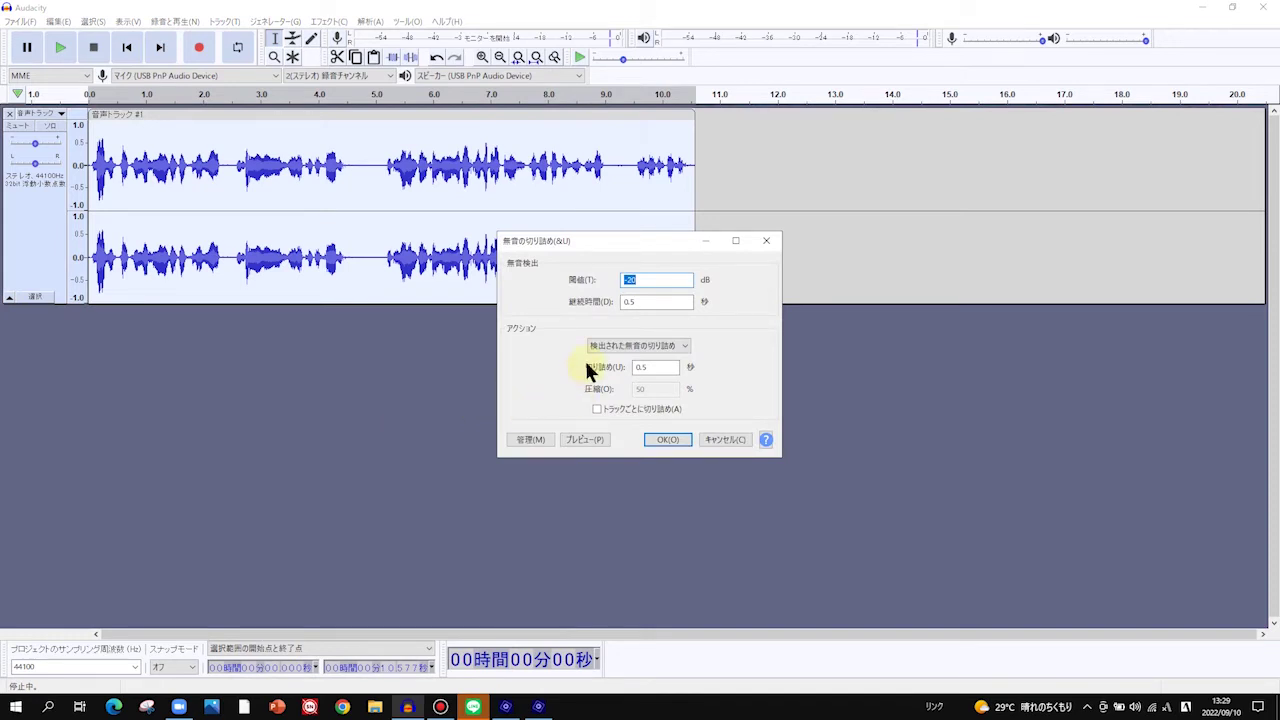
{"action": "left_click", "coordinate": [650, 438]}
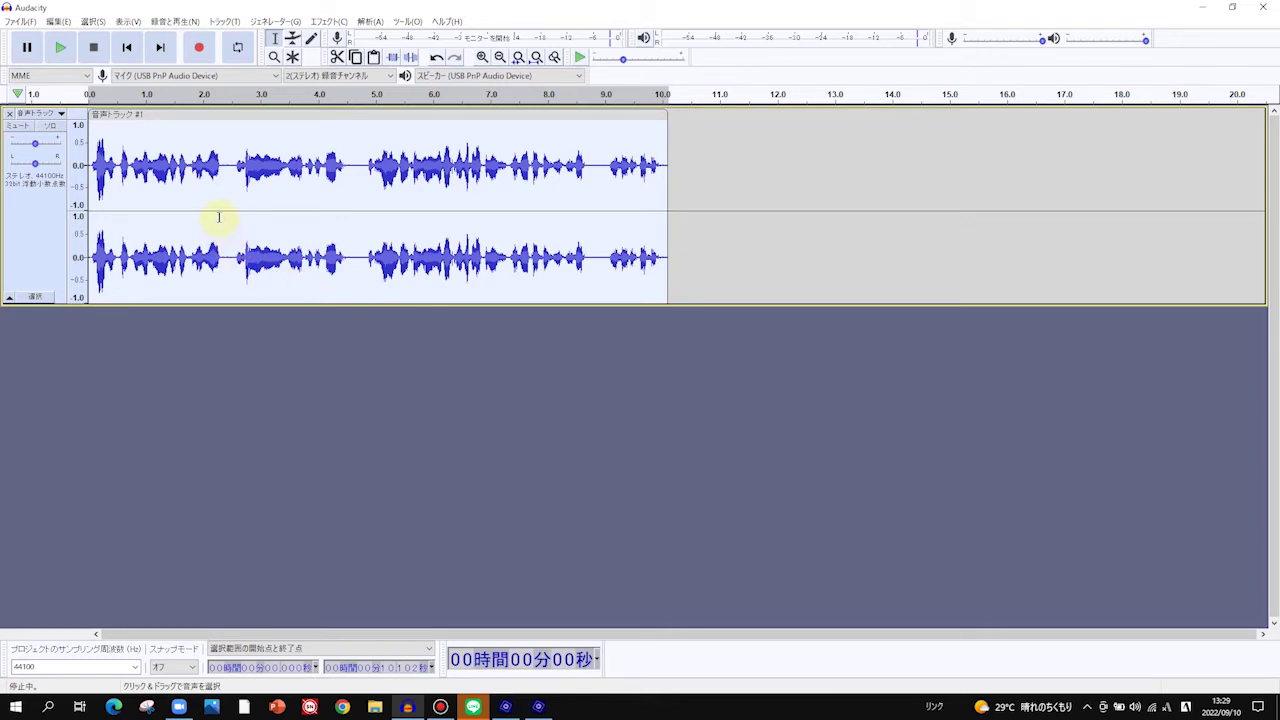
Get a noise profile from the selected clip, apply Noise Reduction at 12 dB, sensitivity 6.00 and smoothing 3, and play the result
{"action": "left_click", "coordinate": [328, 22]}
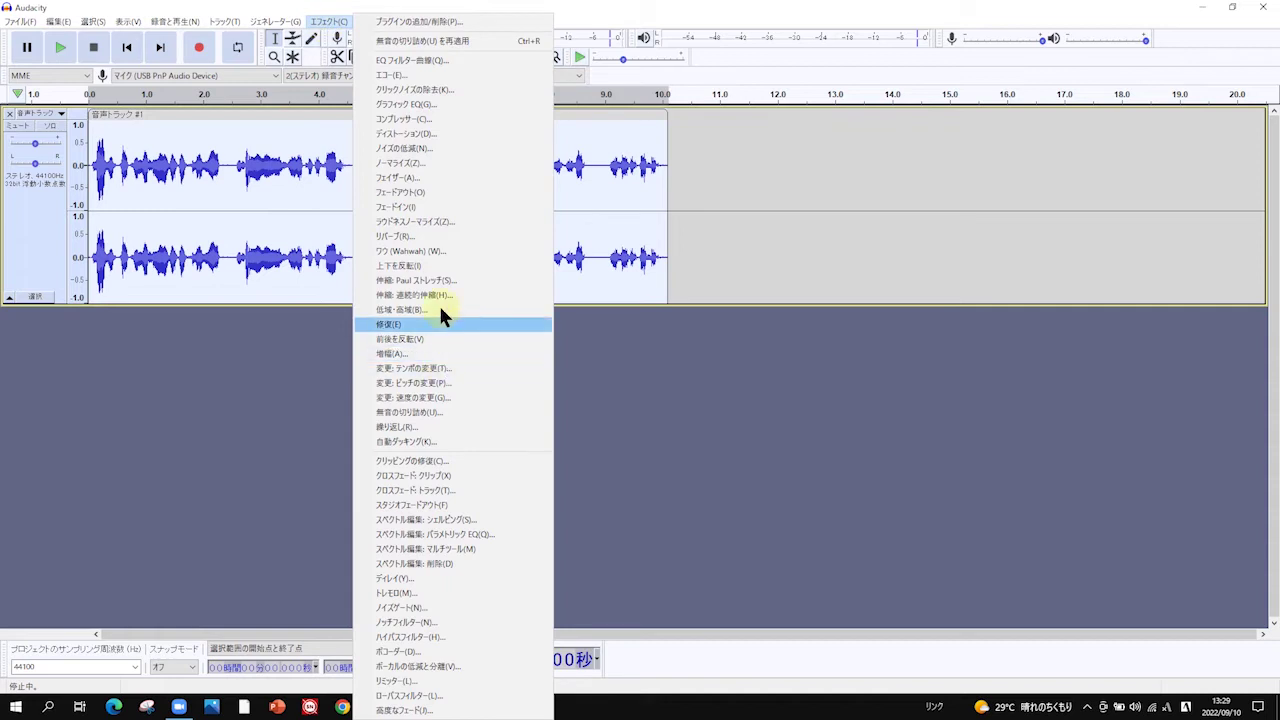
{"action": "left_click", "coordinate": [425, 149]}
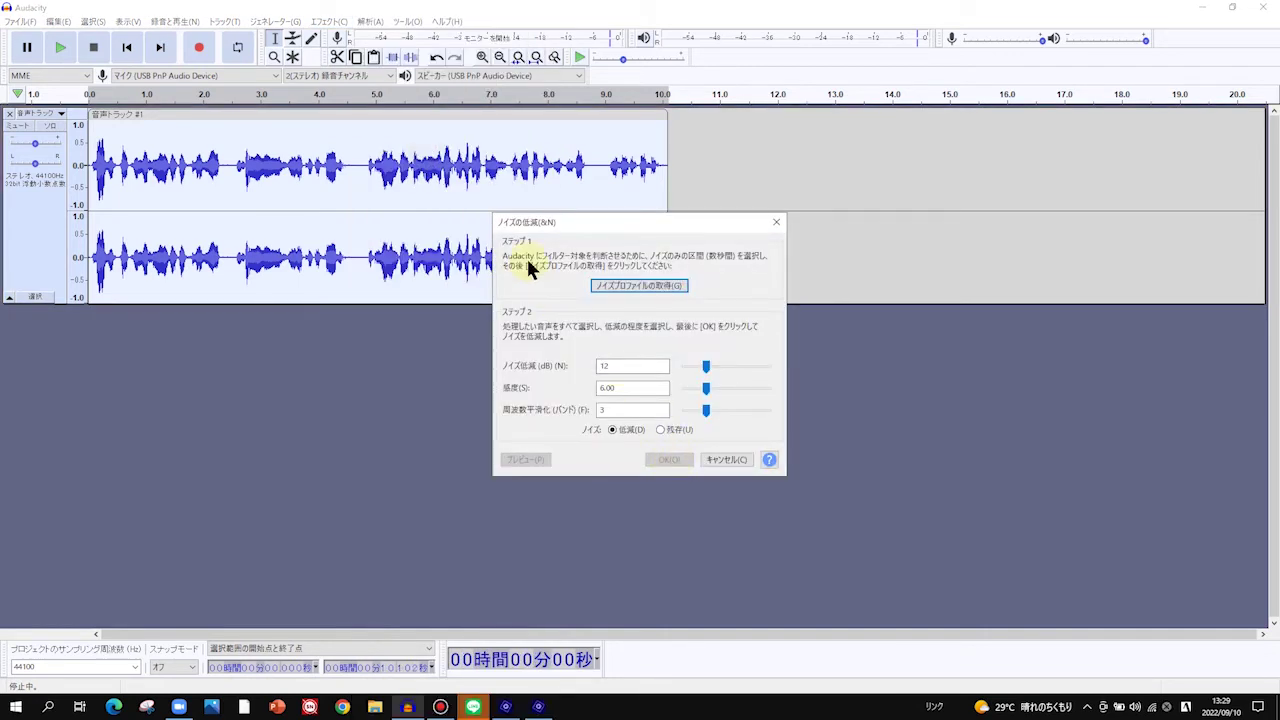
{"action": "left_click", "coordinate": [622, 287]}
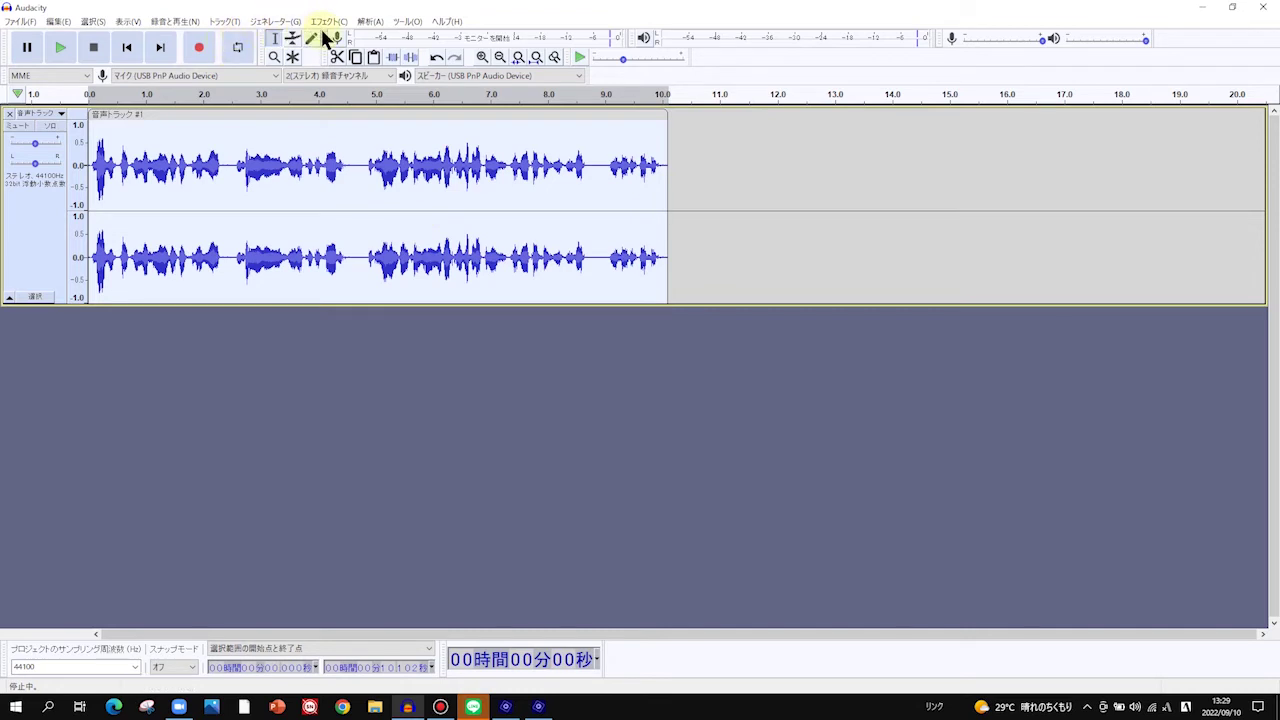
{"action": "left_click", "coordinate": [329, 22]}
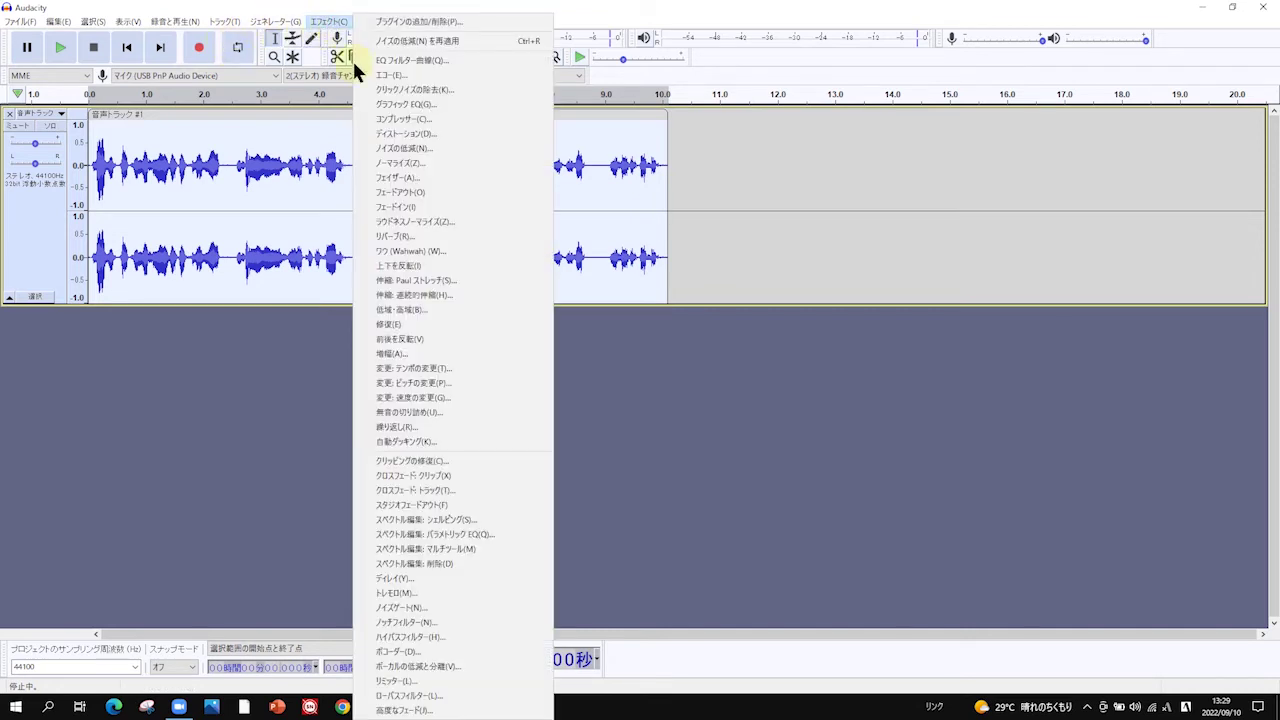
{"action": "left_click", "coordinate": [400, 149]}
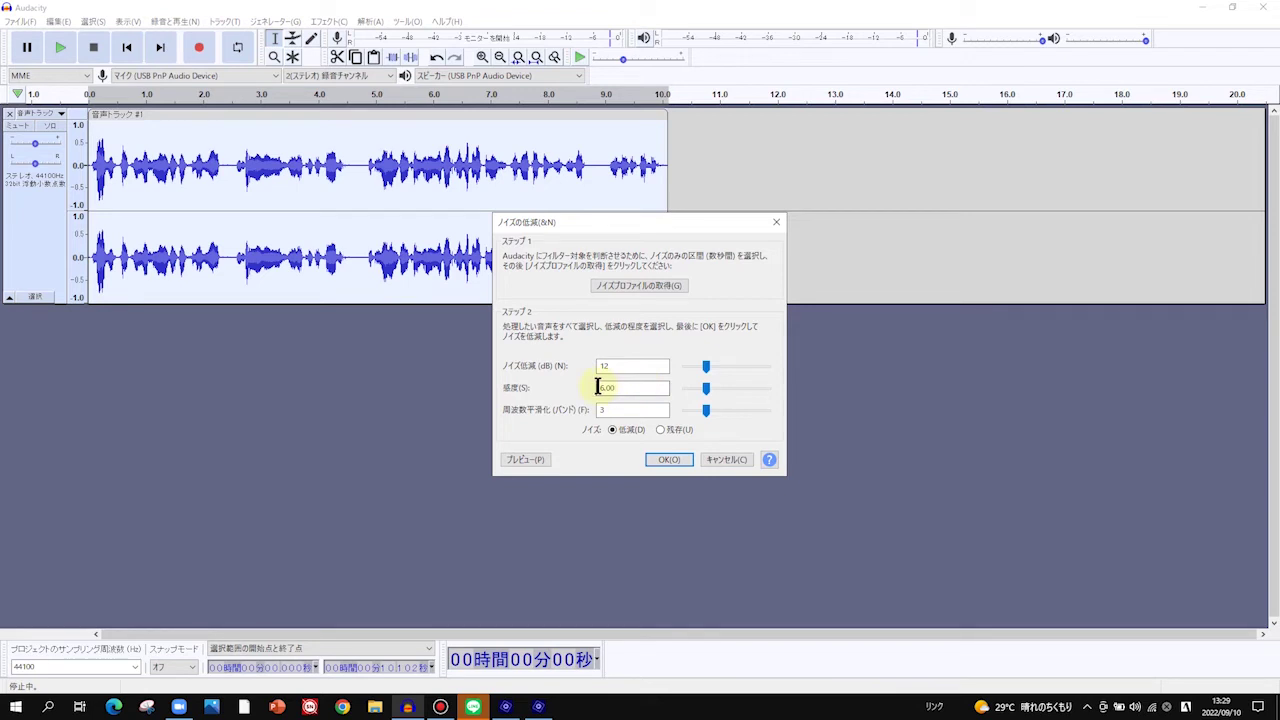
{"action": "left_click", "coordinate": [660, 462]}
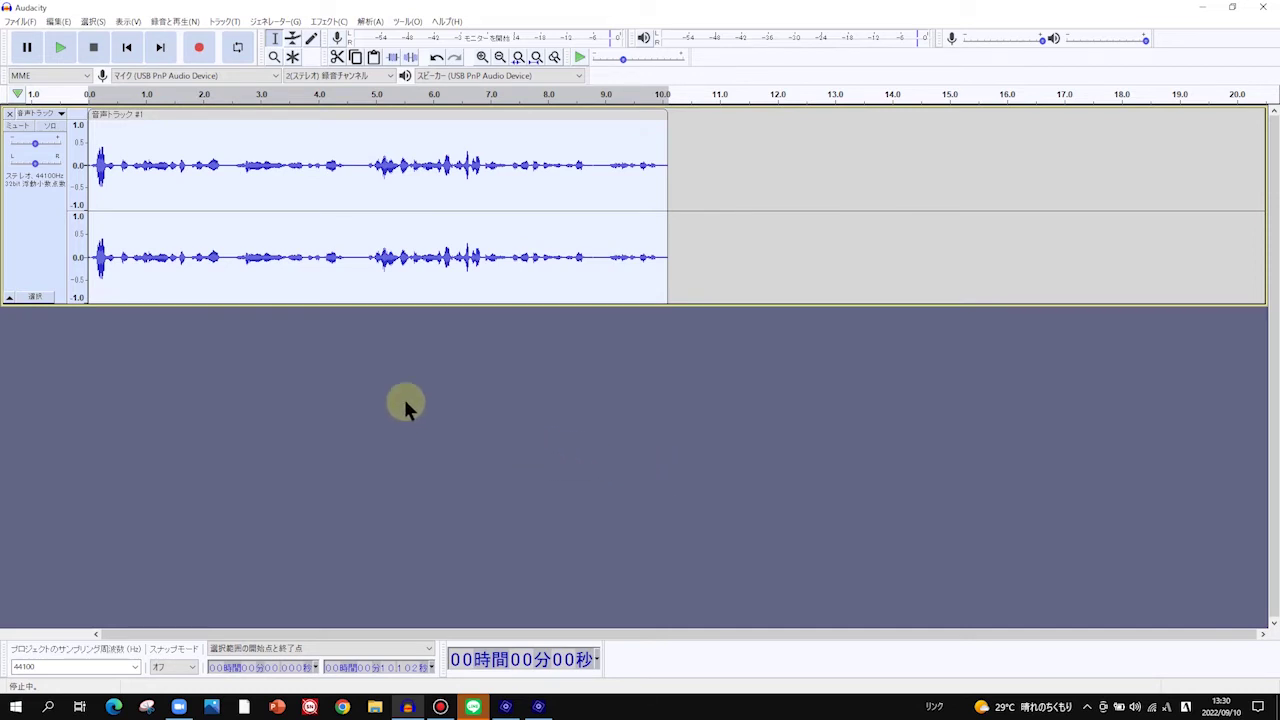
{"action": "left_click", "coordinate": [60, 47]}
Raise the clip's pitch by 2 semitones with Change Pitch and play the result
{"action": "left_click", "coordinate": [327, 22]}
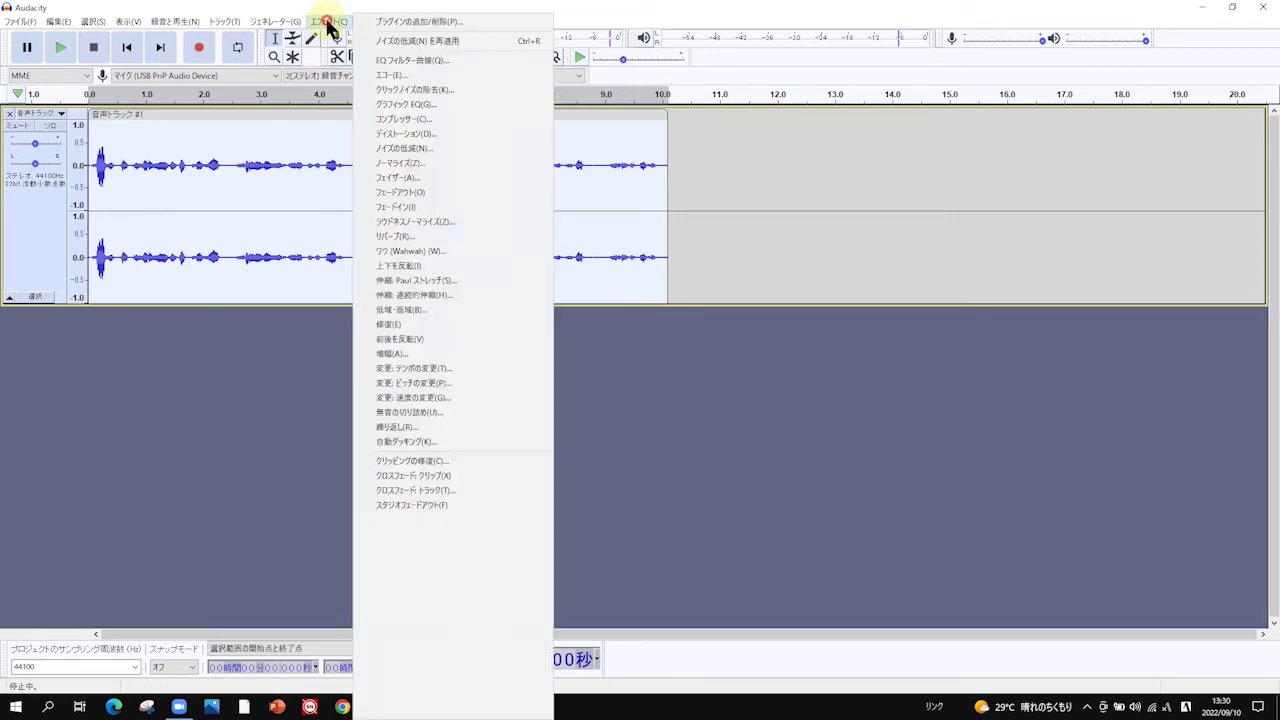
{"action": "left_click", "coordinate": [402, 379]}
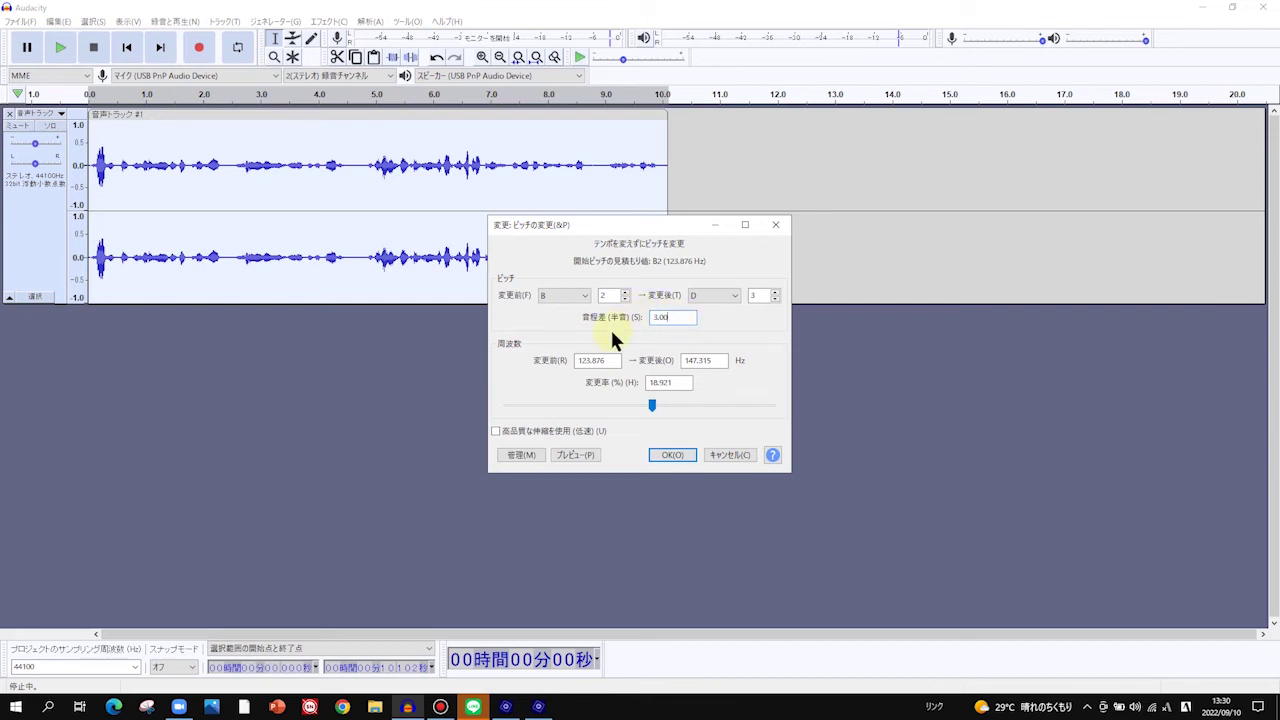
{"action": "key", "text": "BackSpace"}
{"action": "key", "text": "BackSpace"}
{"action": "key", "text": "BackSpace"}
{"action": "key", "text": "BackSpace"}
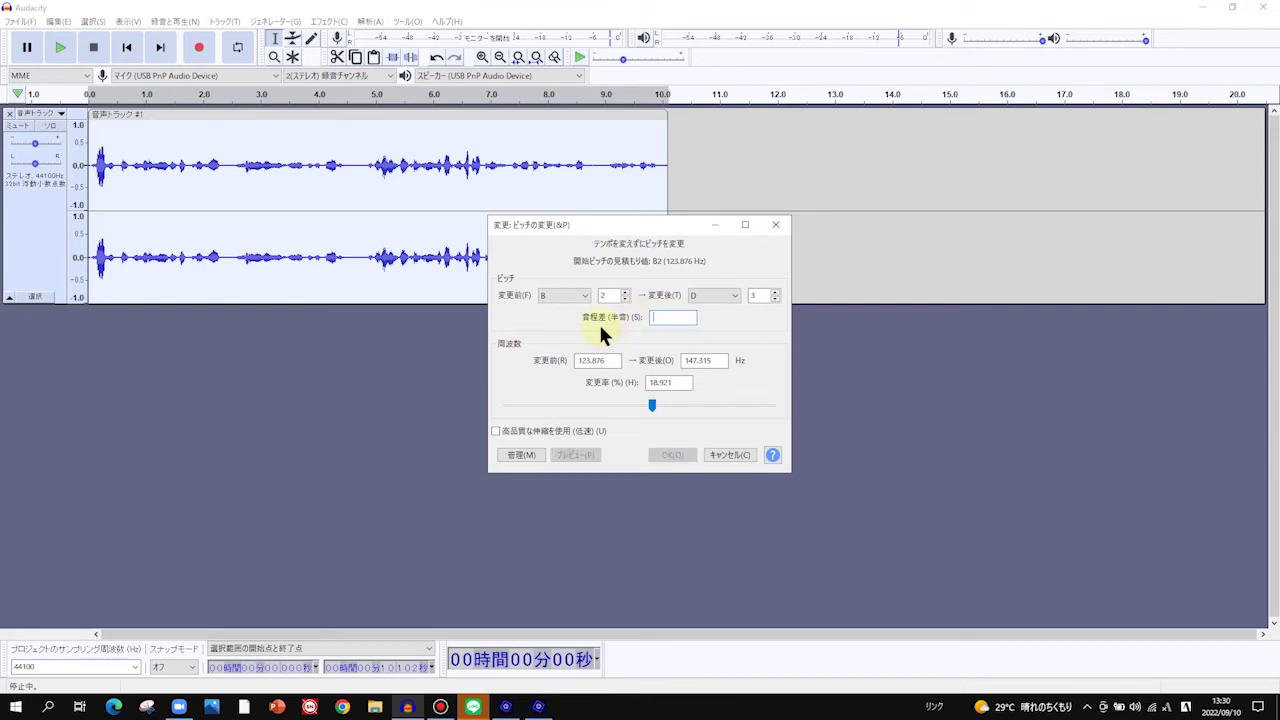
{"action": "type", "text": "2"}
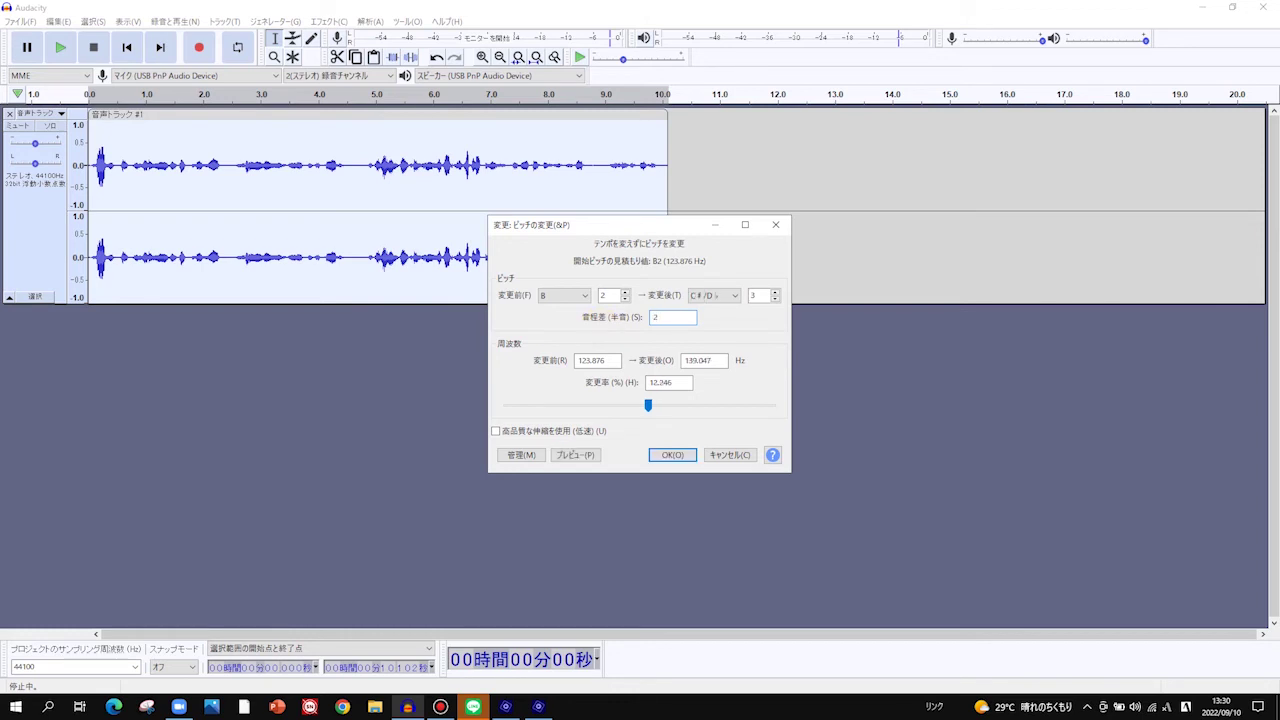
{"action": "left_click", "coordinate": [668, 455]}
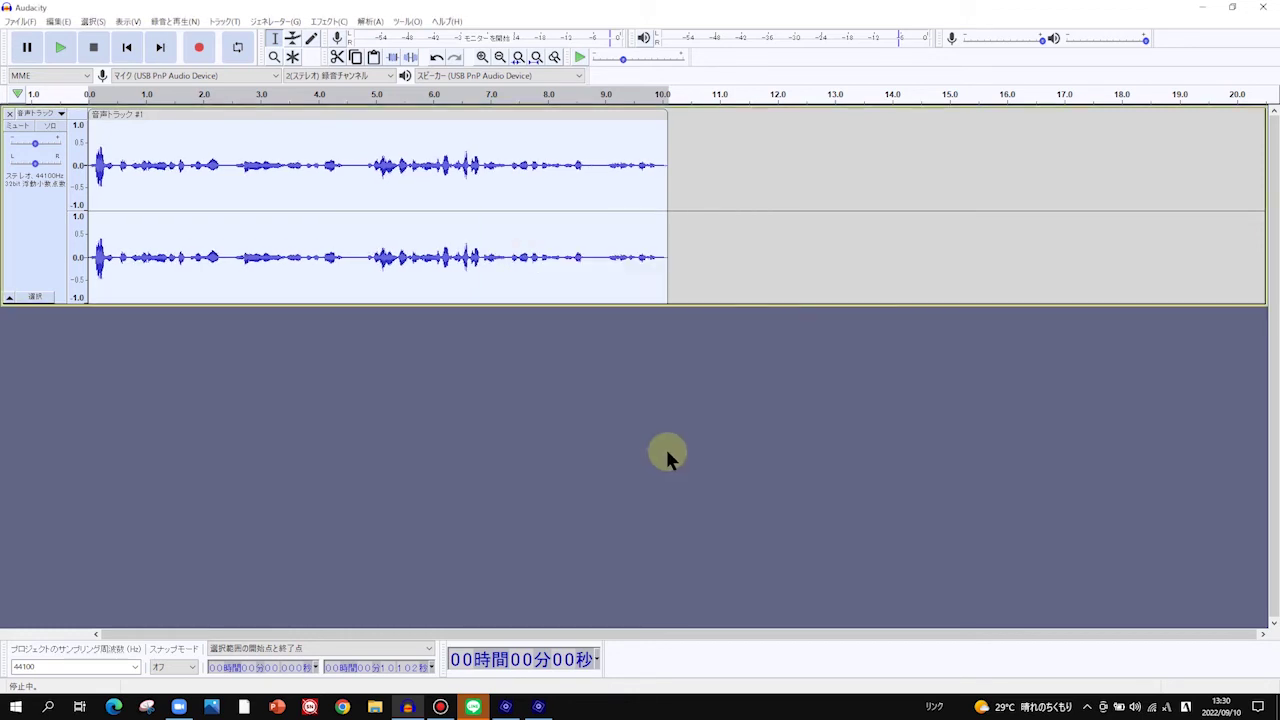
{"action": "left_click", "coordinate": [62, 48]}
Apply Change Pitch to the clip a second time with a 2.00 semitone shift and listen to it
{"action": "left_click", "coordinate": [334, 28]}
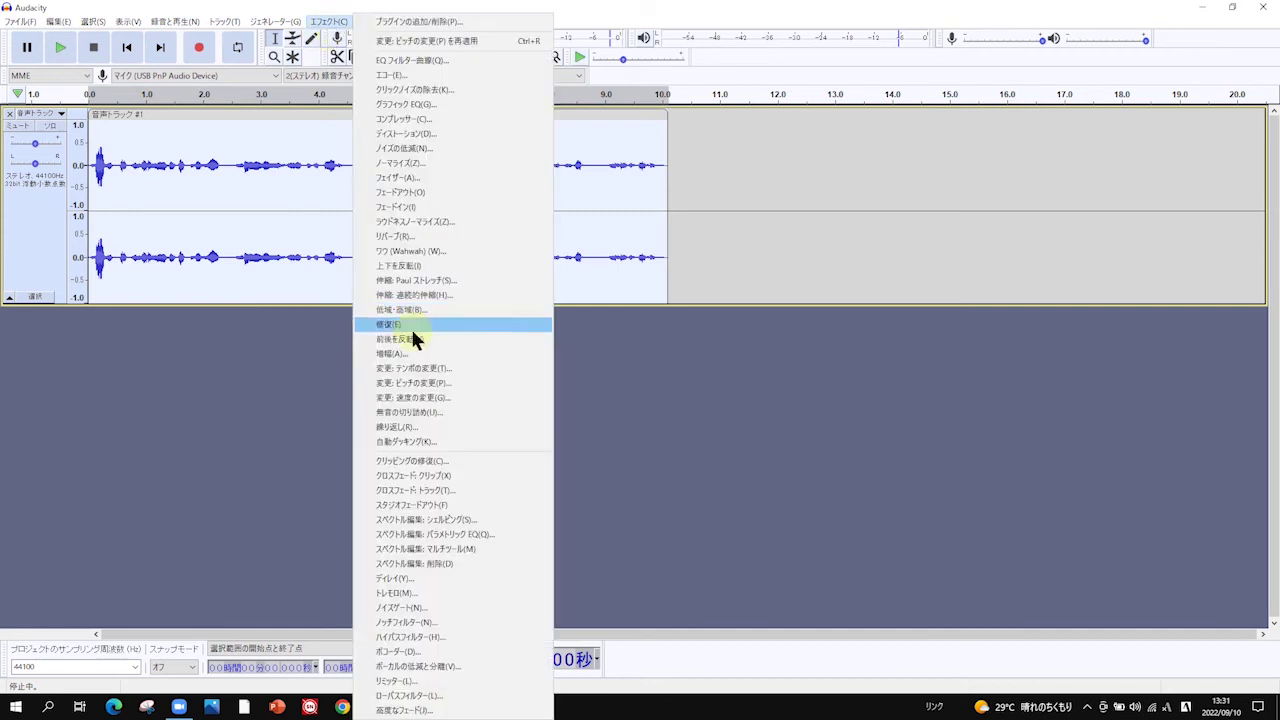
{"action": "left_click", "coordinate": [414, 384]}
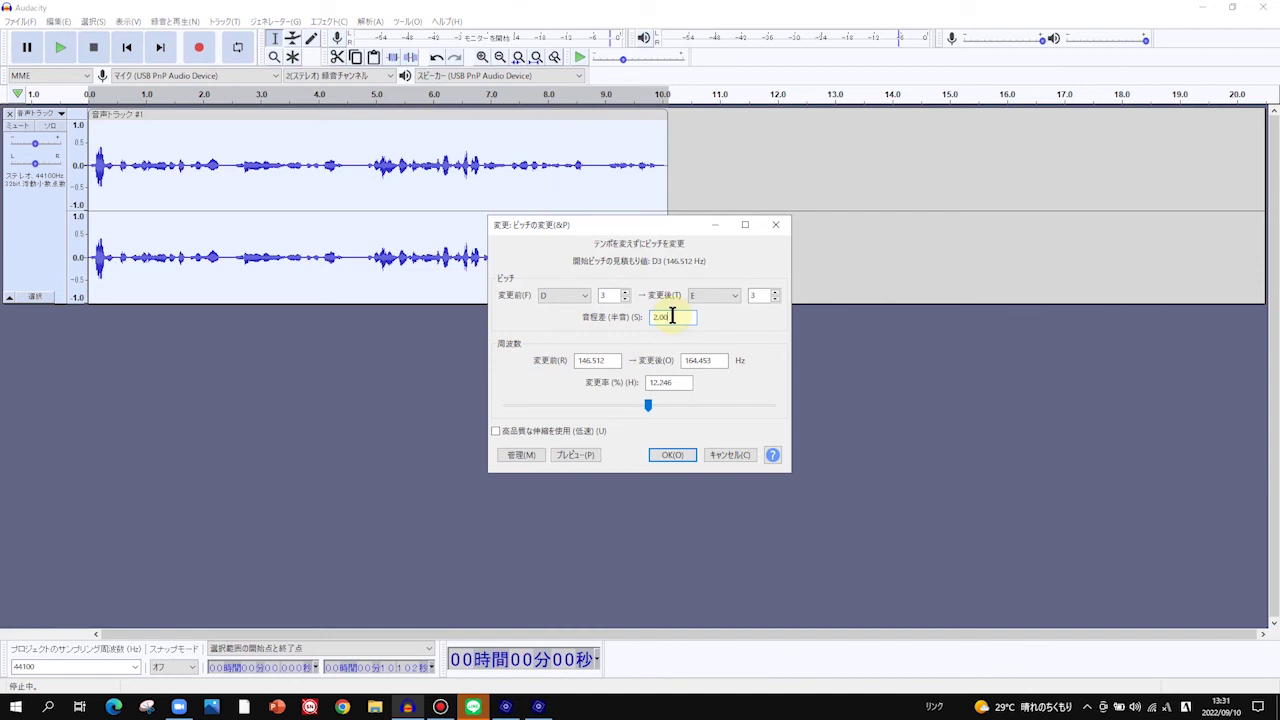
{"action": "left_click", "coordinate": [672, 455]}
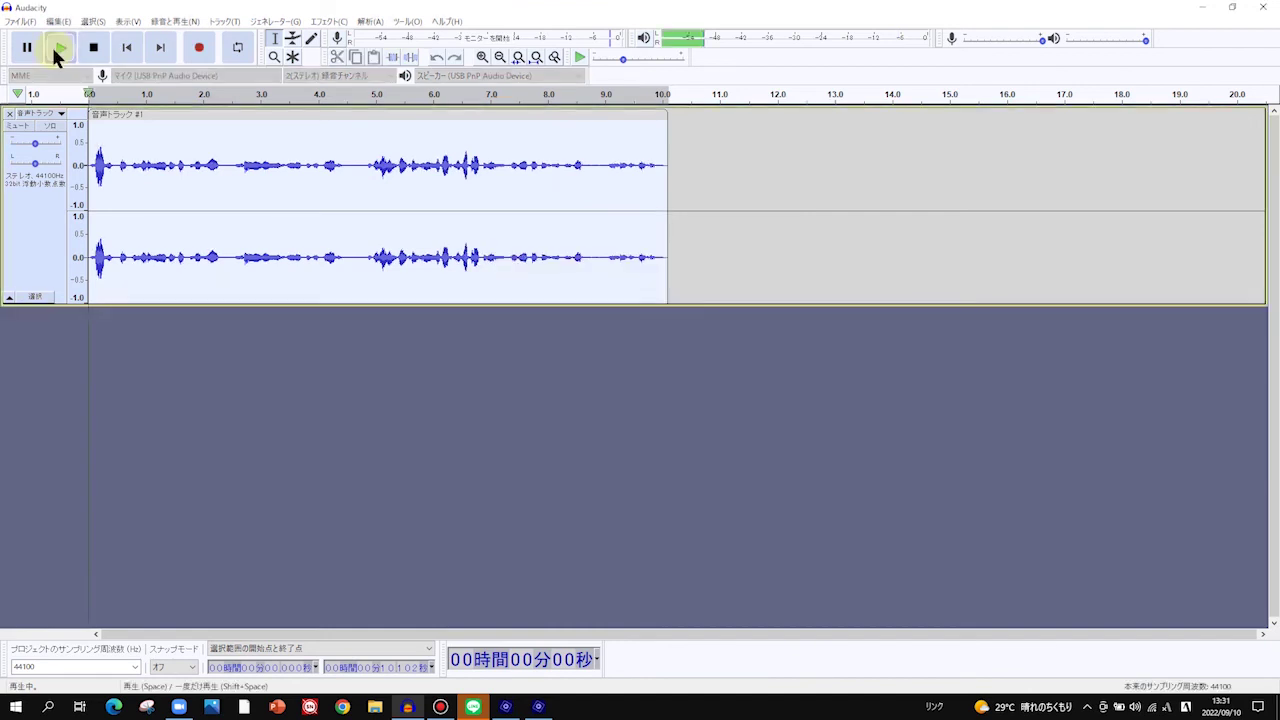
{"action": "left_click", "coordinate": [57, 49]}
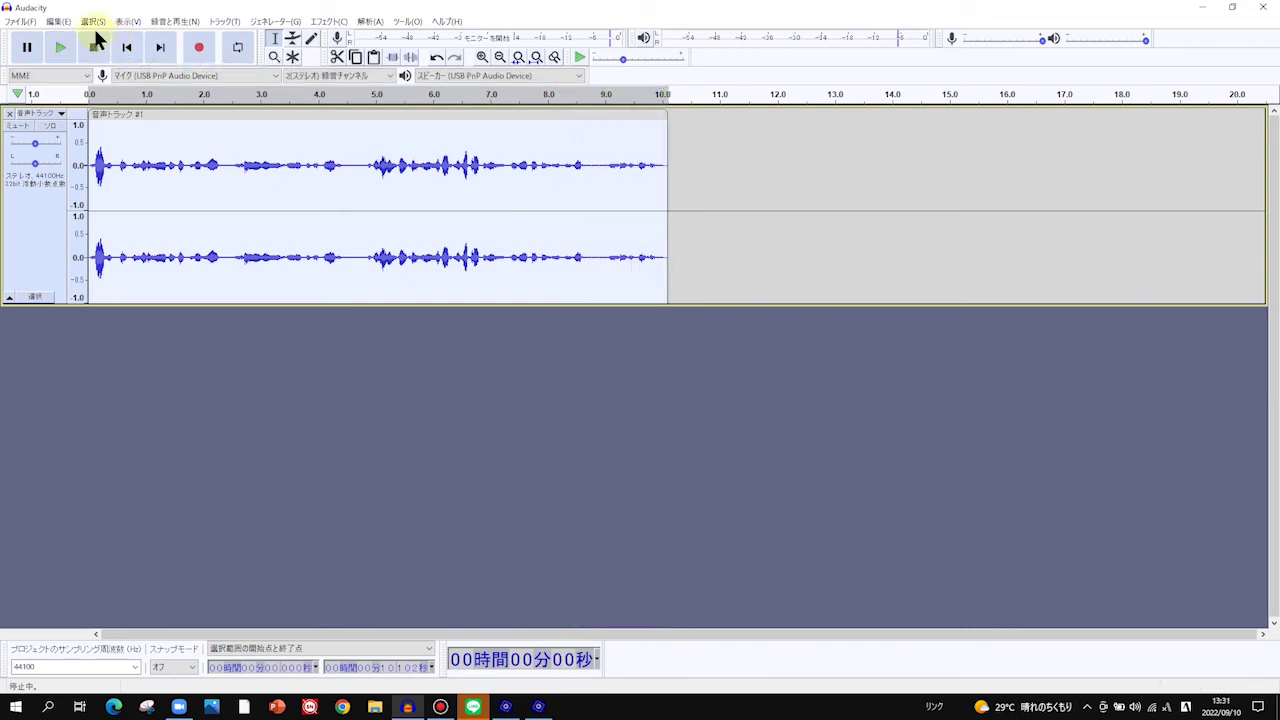
Start exporting the edited recording as an MP3 file
{"action": "left_click", "coordinate": [27, 25]}
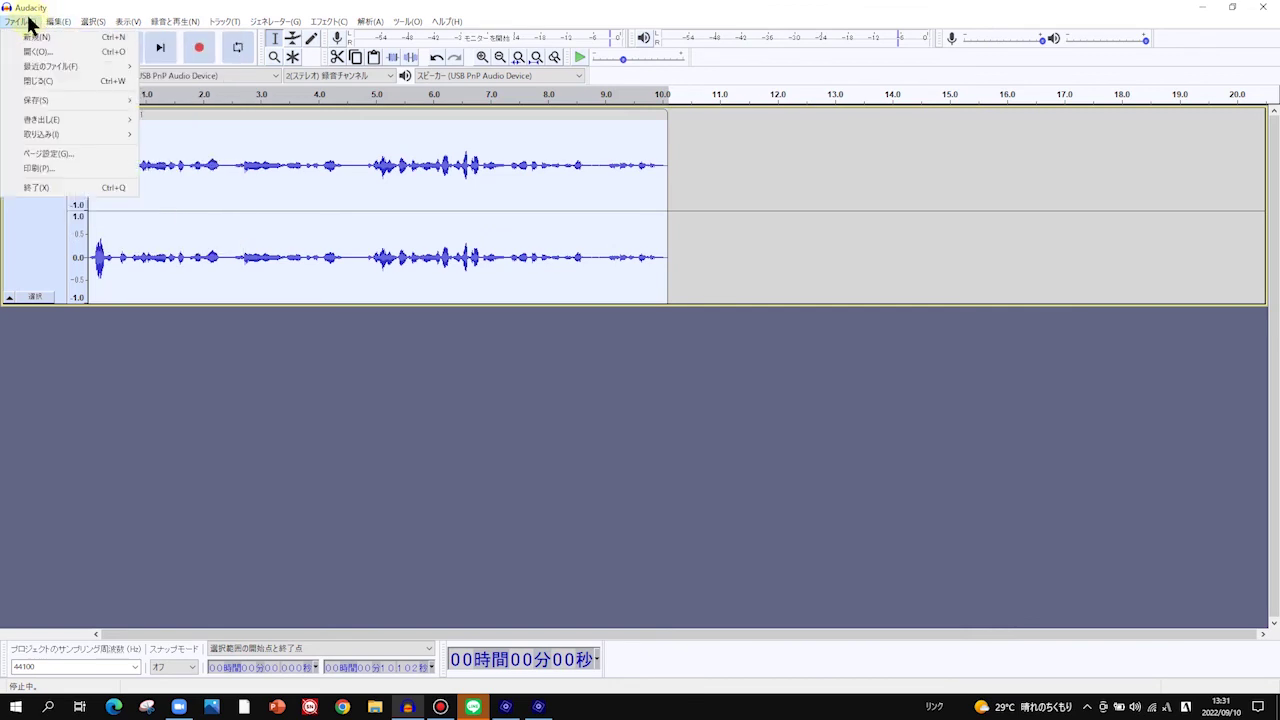
{"action": "mouse_move", "coordinate": [40, 103]}
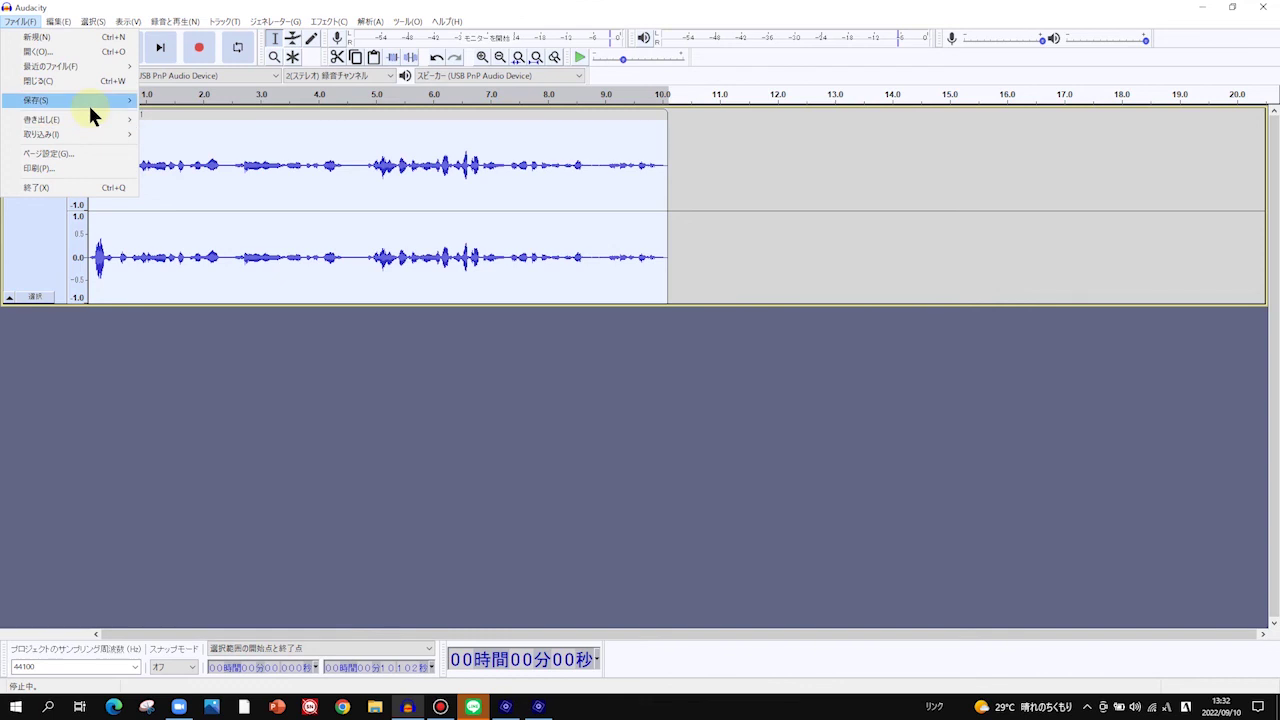
{"action": "mouse_move", "coordinate": [90, 116]}
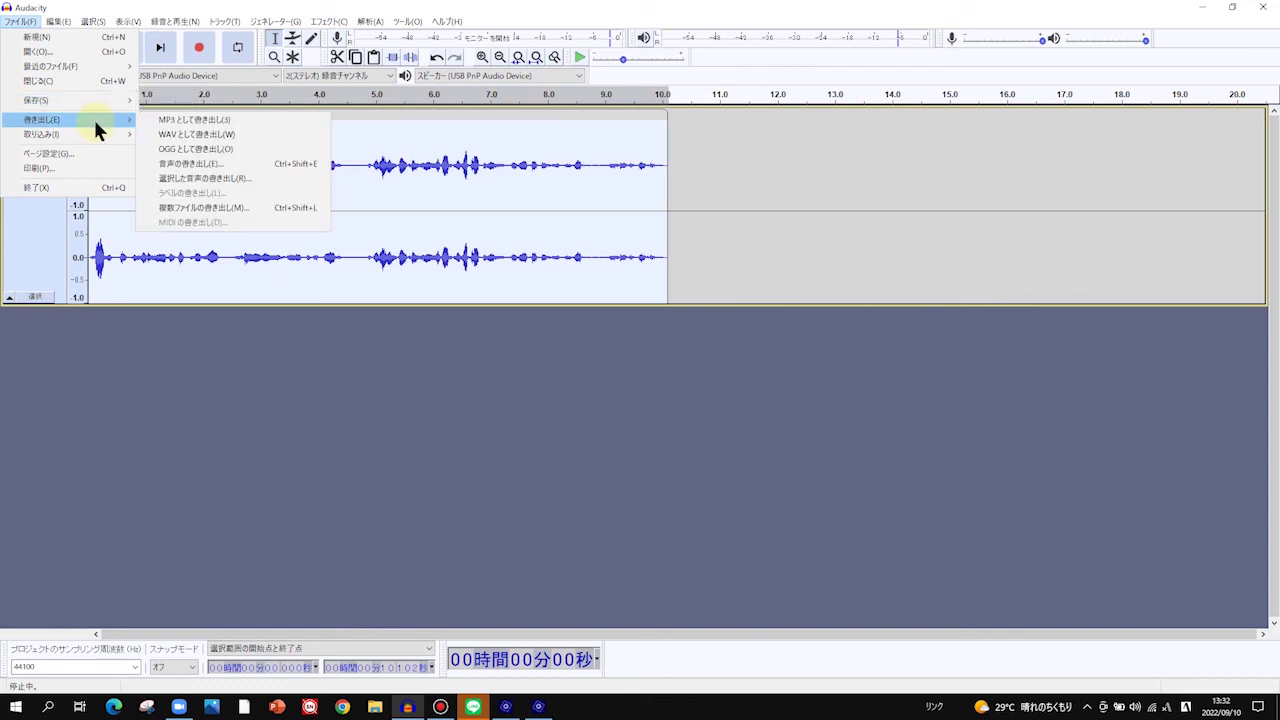
{"action": "left_click", "coordinate": [160, 120]}
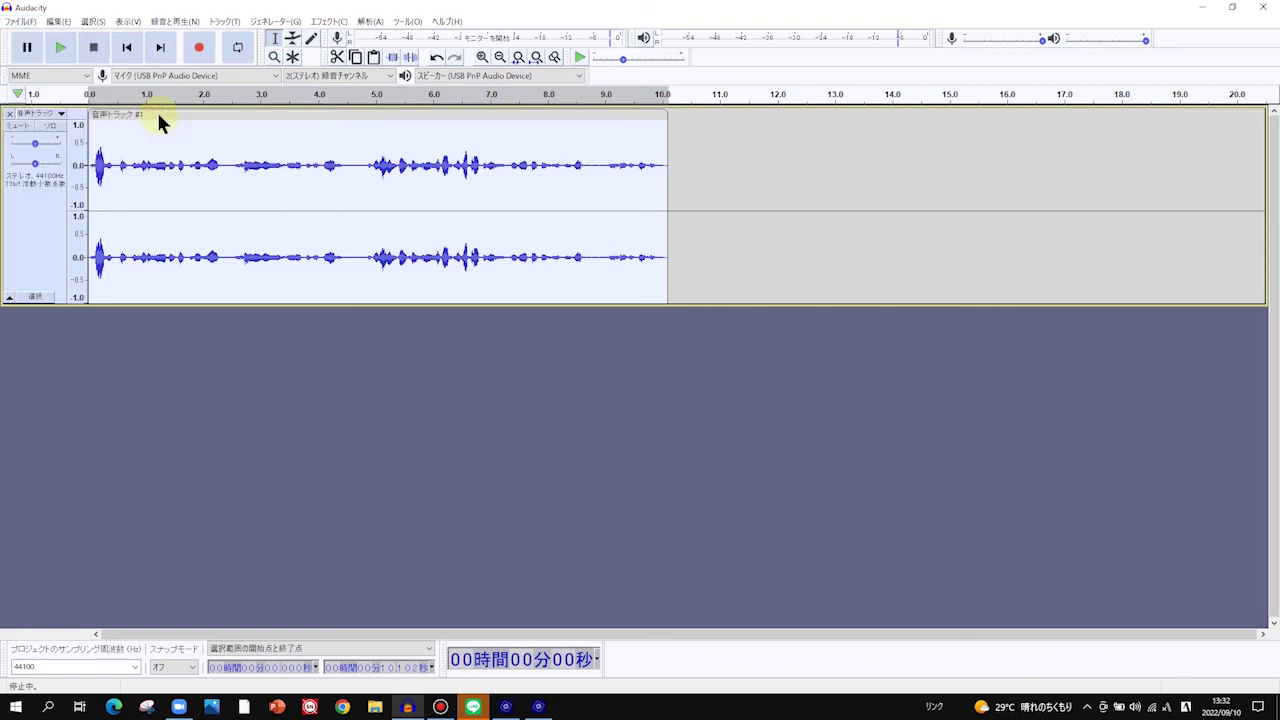